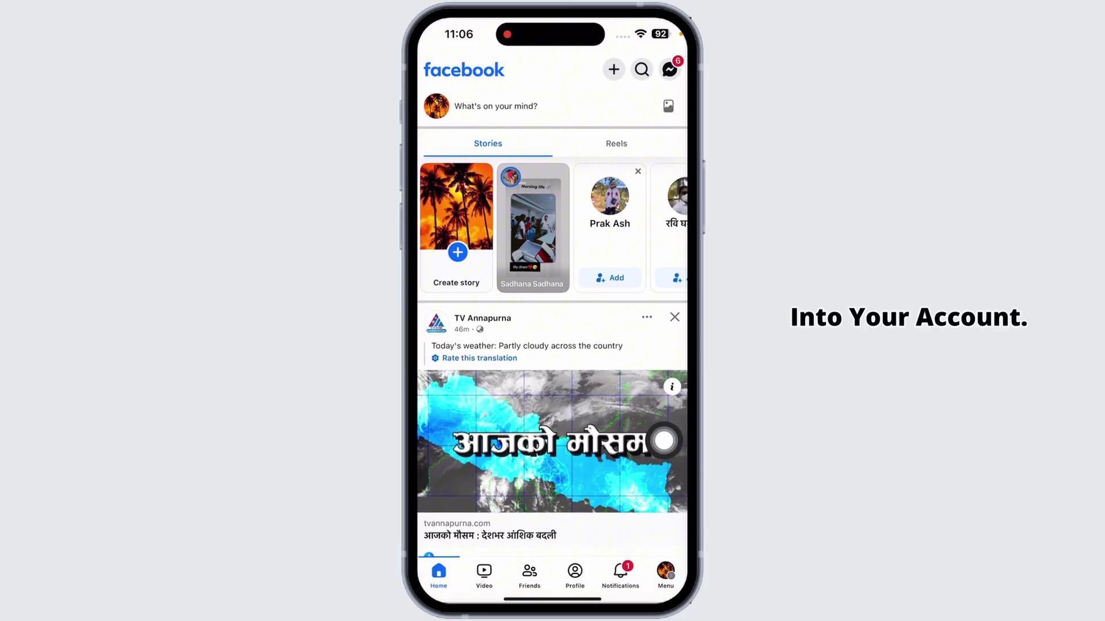
Step: Switch from the personal account to the nails Page and open its Settings & privacy
{"action": "left_click", "coordinate": [666, 572]}
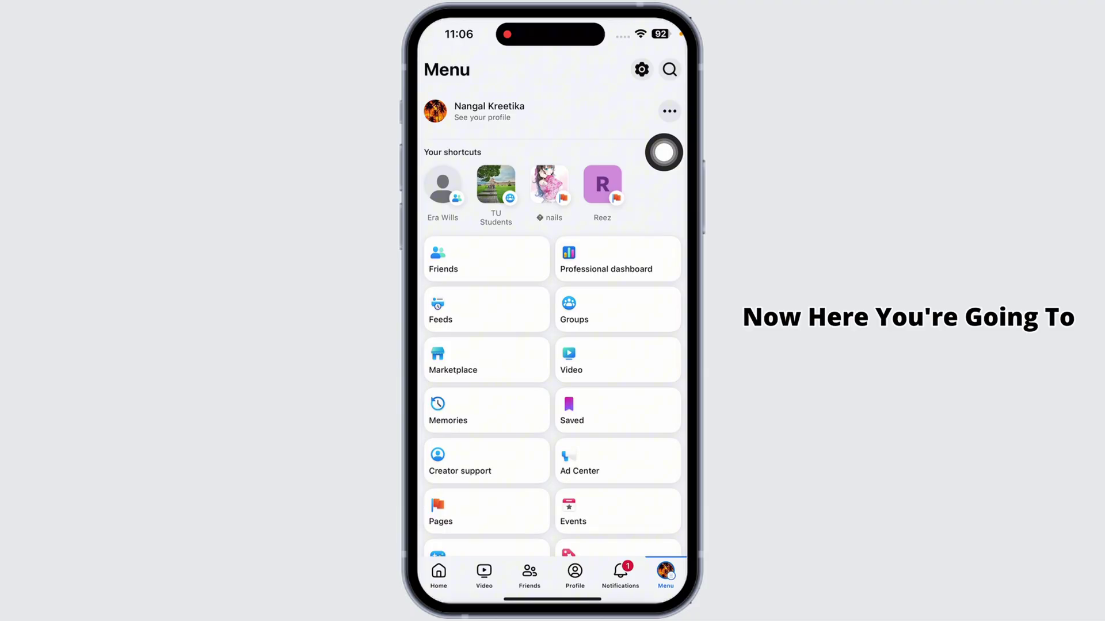
{"action": "left_click", "coordinate": [664, 153]}
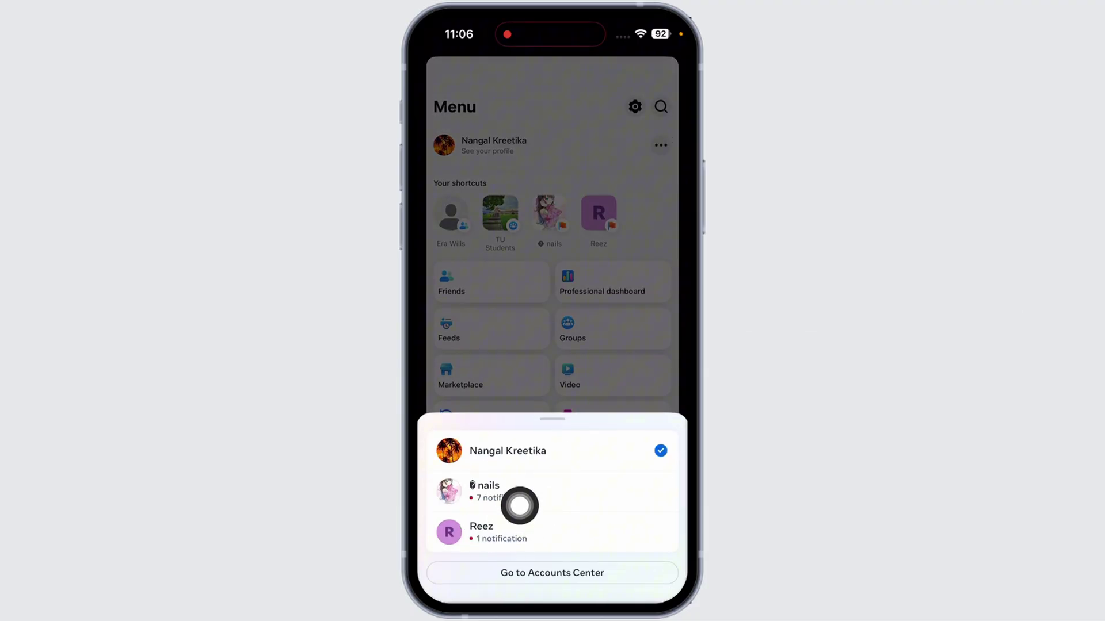
{"action": "left_click", "coordinate": [664, 490]}
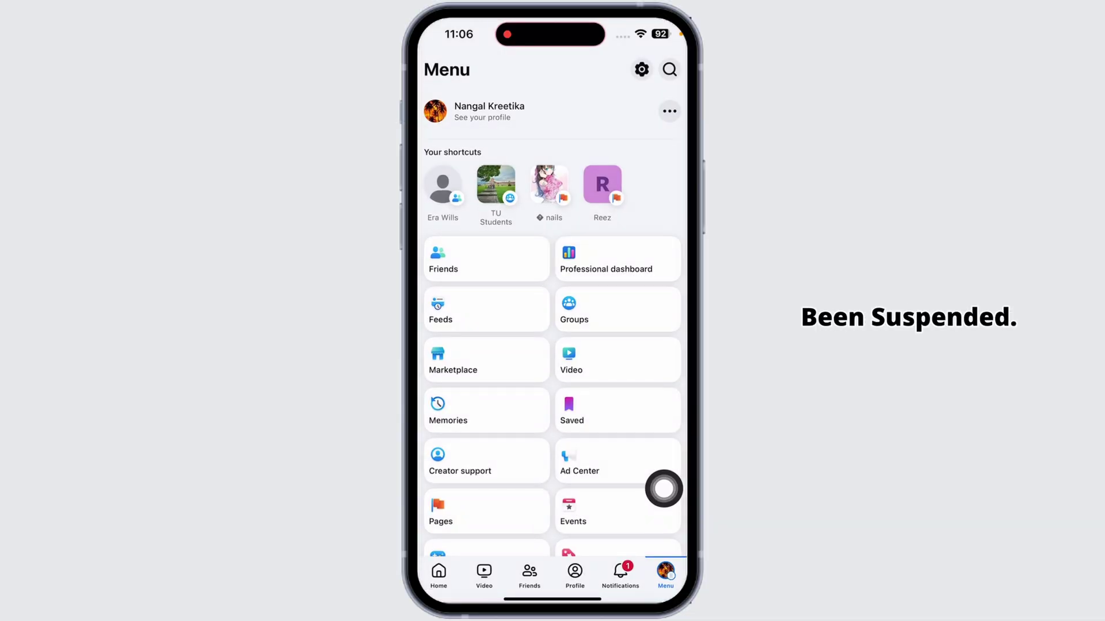
{"action": "left_click", "coordinate": [662, 573]}
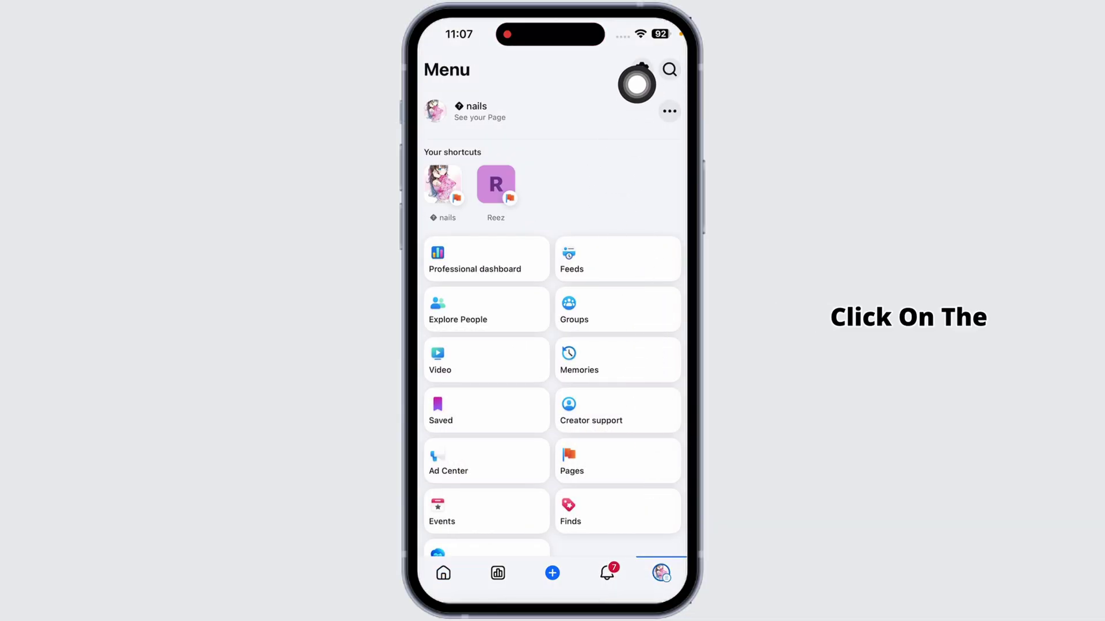
{"action": "left_click", "coordinate": [641, 69]}
{"action": "scroll", "coordinate": [553, 345], "scroll_direction": "down", "scroll_amount": 5}
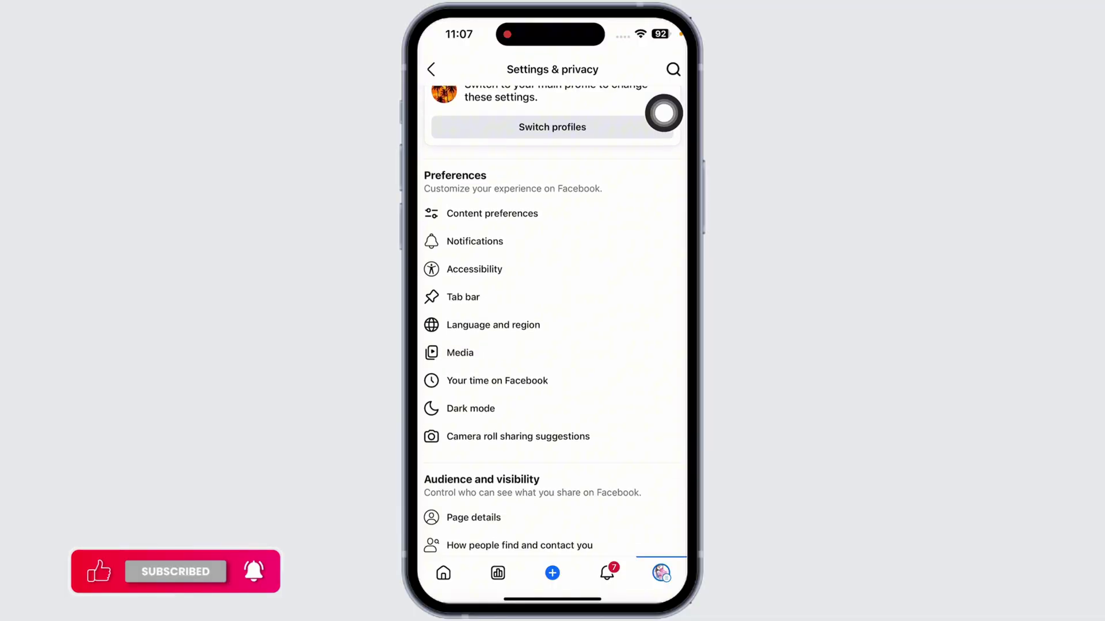
{"action": "scroll", "coordinate": [663, 113], "scroll_direction": "down", "scroll_amount": 2}
{"action": "scroll", "coordinate": [663, 114], "scroll_direction": "down", "scroll_amount": 2}
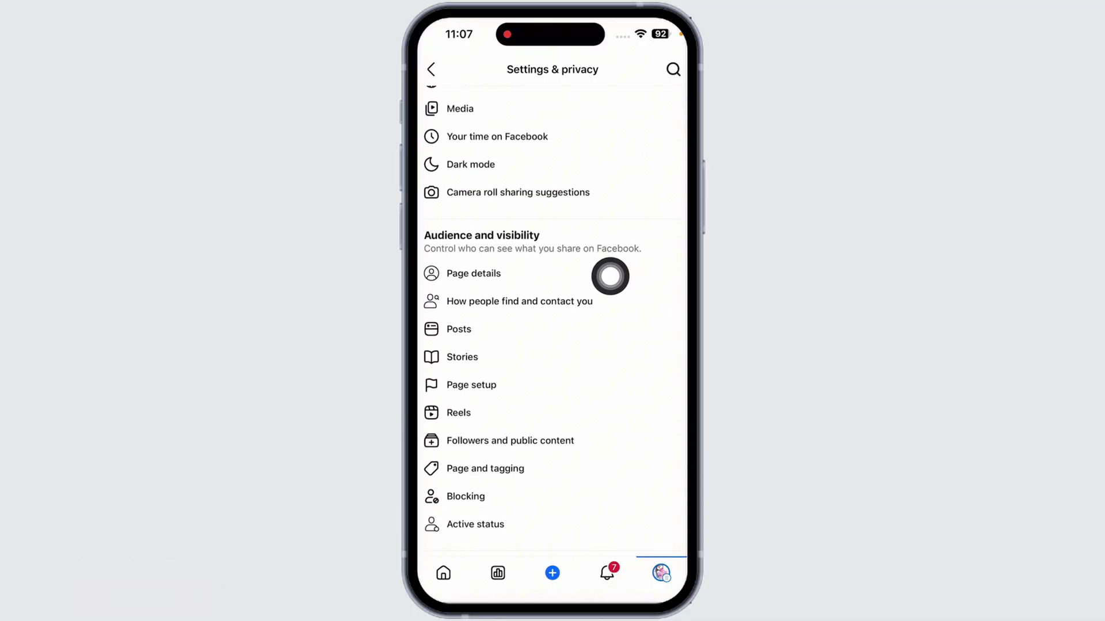
Step: Copy the nails Page ID from Page details, then continue to Help & support's Report a problem
{"action": "left_click", "coordinate": [664, 275]}
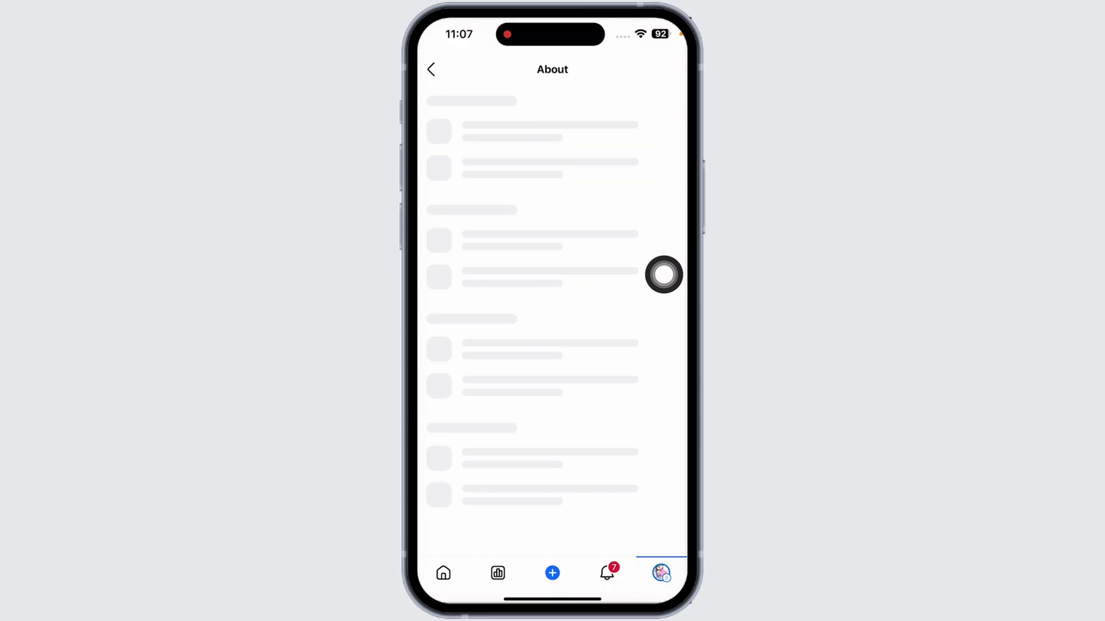
{"action": "scroll", "coordinate": [664, 275], "scroll_direction": "down", "scroll_amount": 1}
{"action": "scroll", "coordinate": [664, 275], "scroll_direction": "down", "scroll_amount": 1}
{"action": "scroll", "coordinate": [664, 276], "scroll_direction": "down", "scroll_amount": 3}
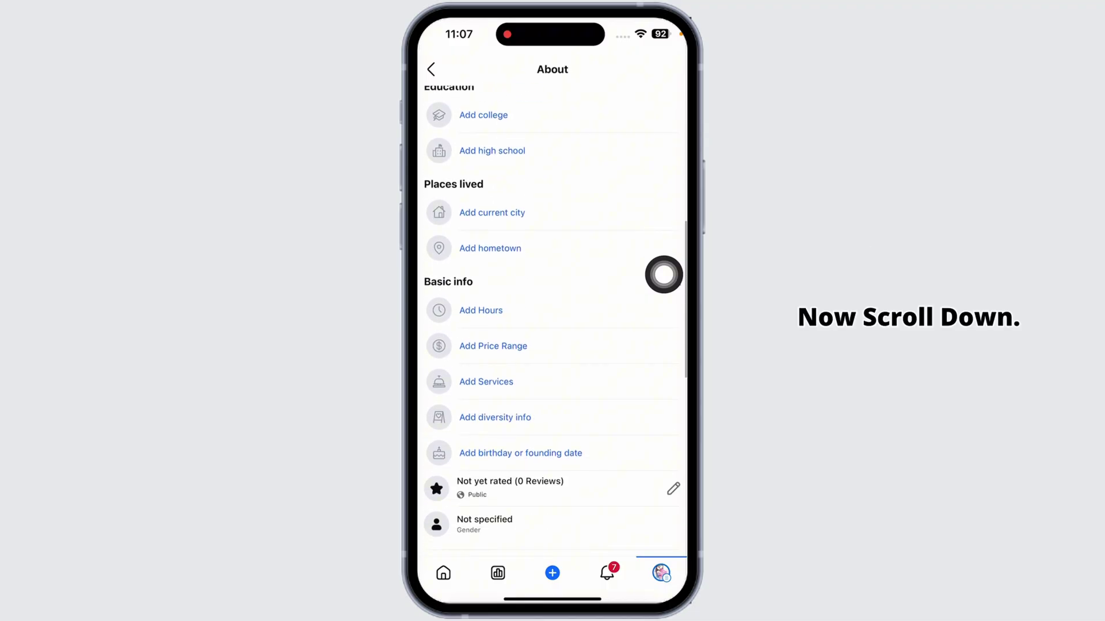
{"action": "scroll", "coordinate": [664, 274], "scroll_direction": "down", "scroll_amount": 2}
{"action": "scroll", "coordinate": [656, 278], "scroll_direction": "down", "scroll_amount": 2}
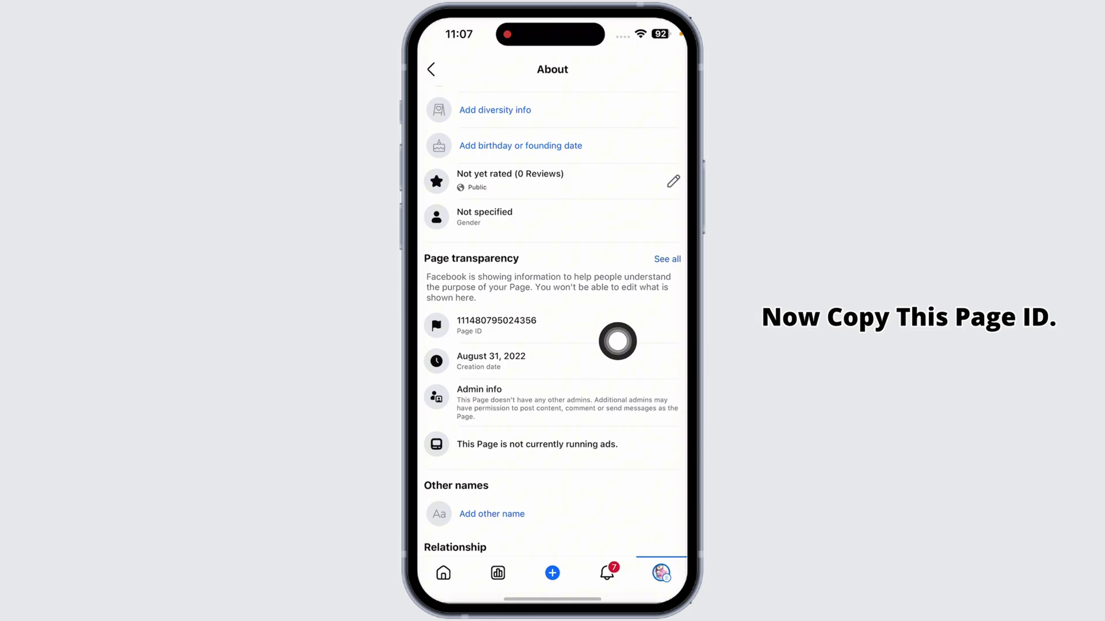
{"action": "left_click", "coordinate": [664, 338]}
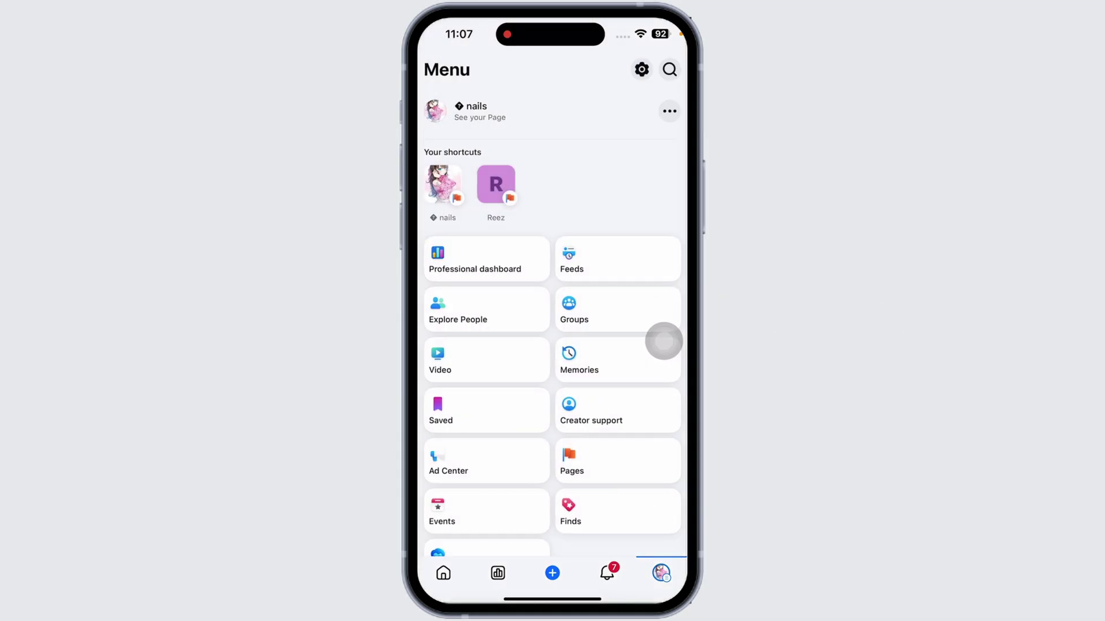
{"action": "scroll", "coordinate": [552, 346], "scroll_direction": "down", "scroll_amount": 5}
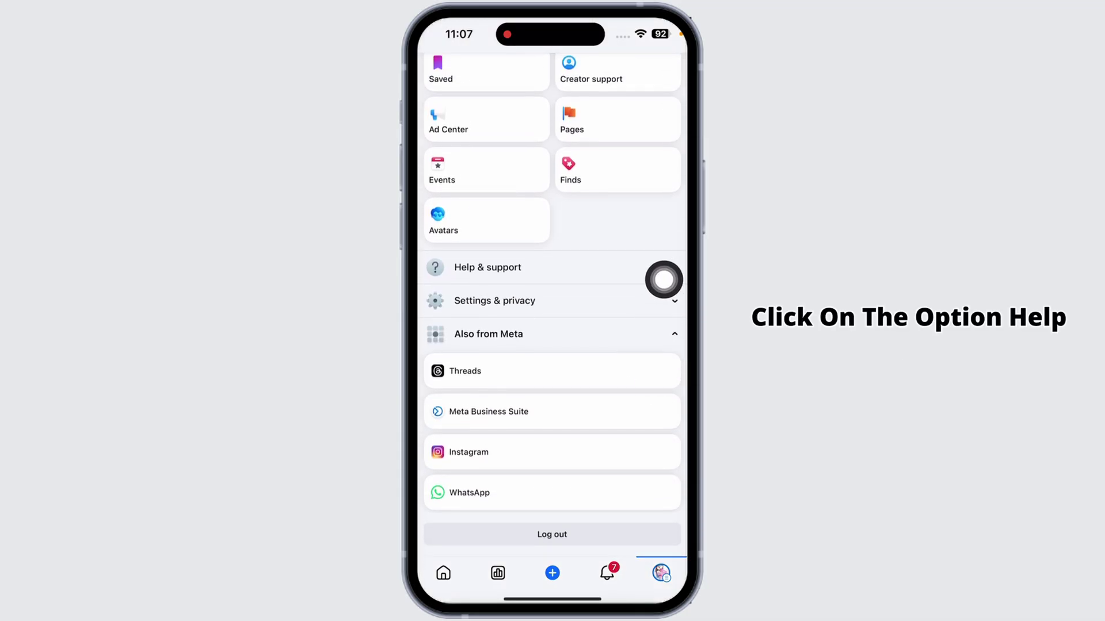
{"action": "left_click", "coordinate": [663, 280]}
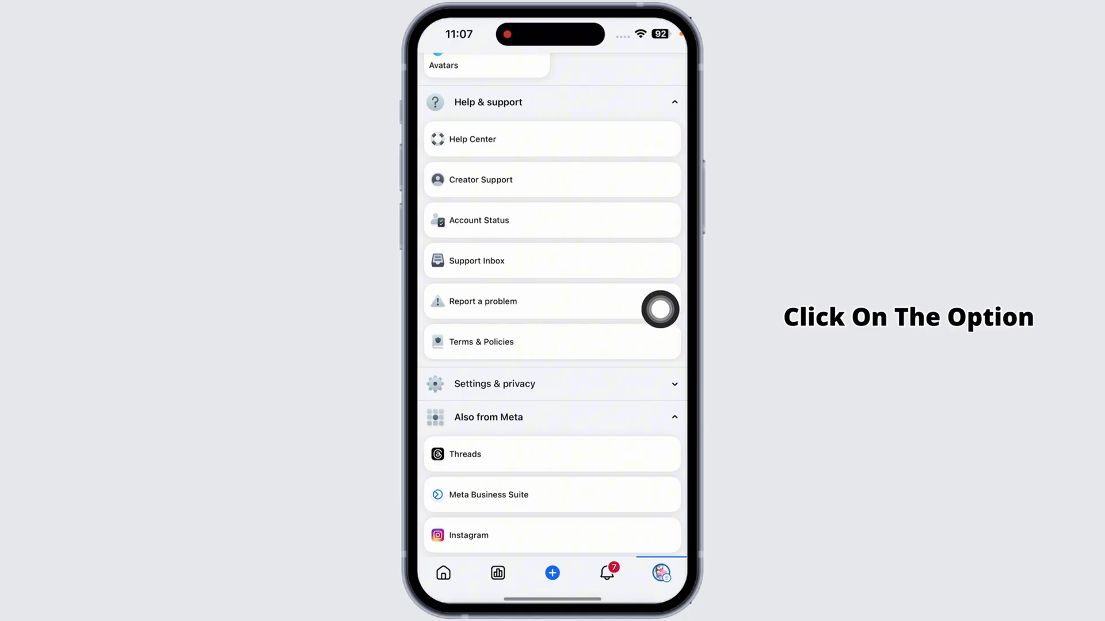
{"action": "left_click", "coordinate": [660, 310]}
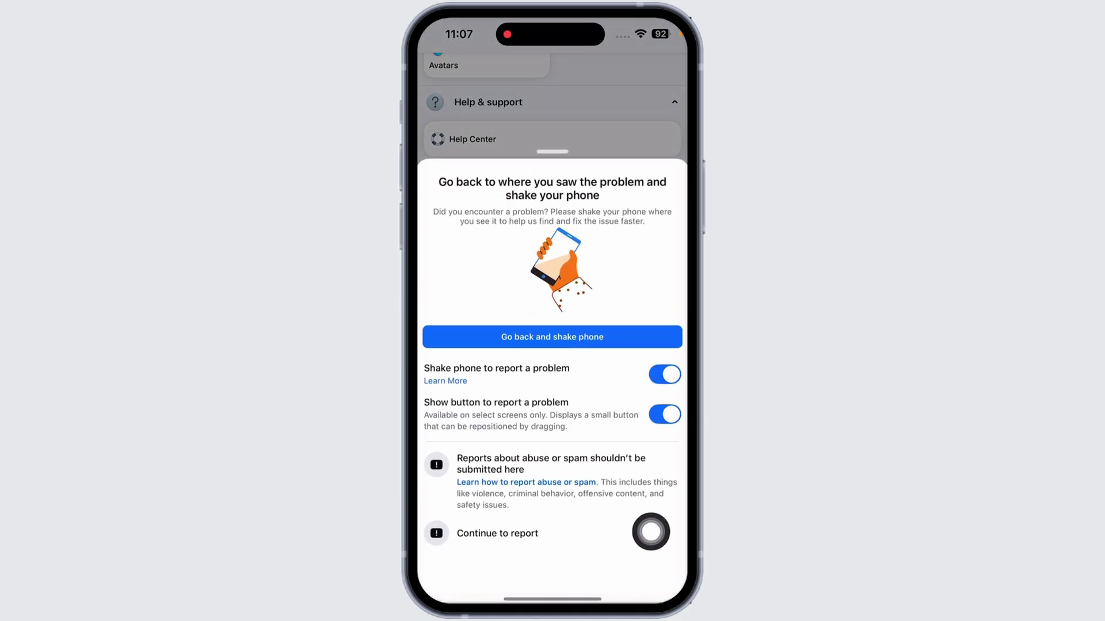
{"action": "left_click", "coordinate": [650, 531]}
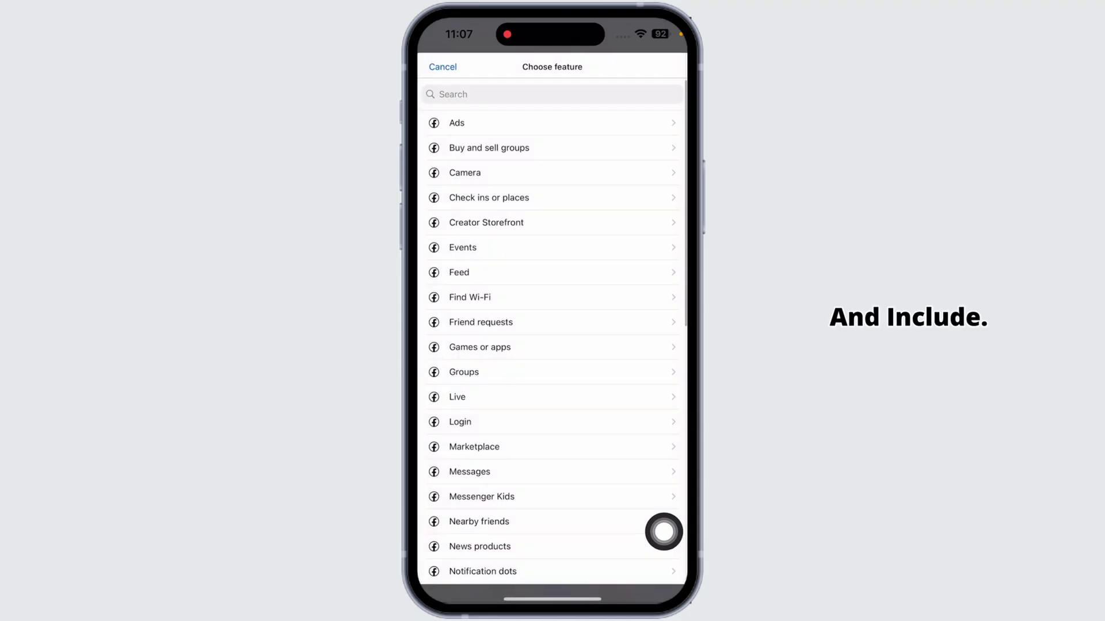
{"action": "scroll", "coordinate": [553, 329], "scroll_direction": "down", "scroll_amount": 2}
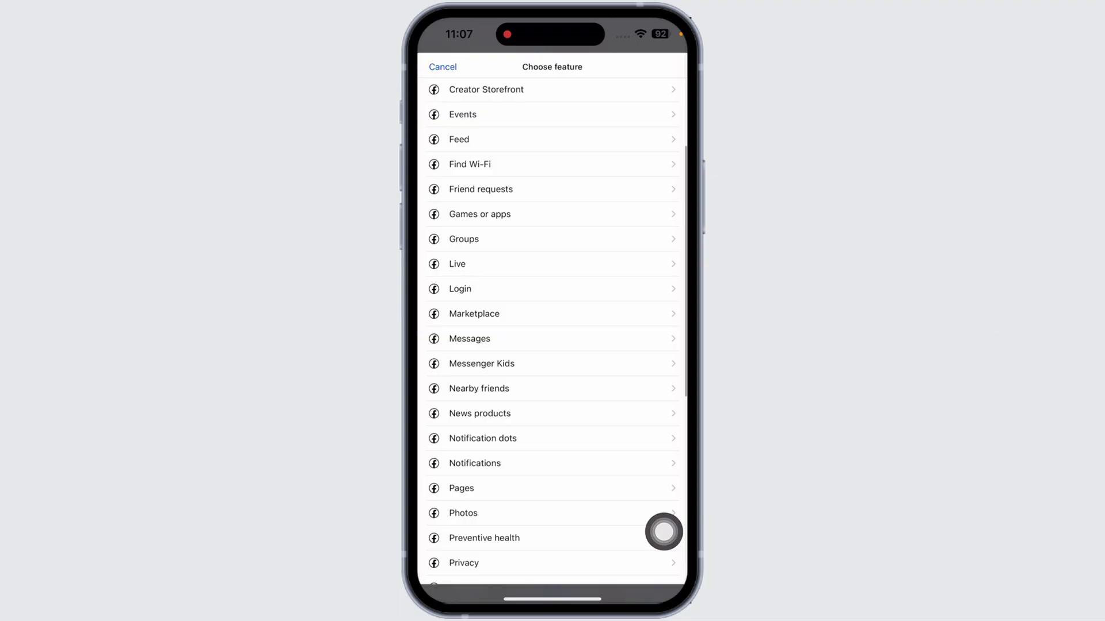